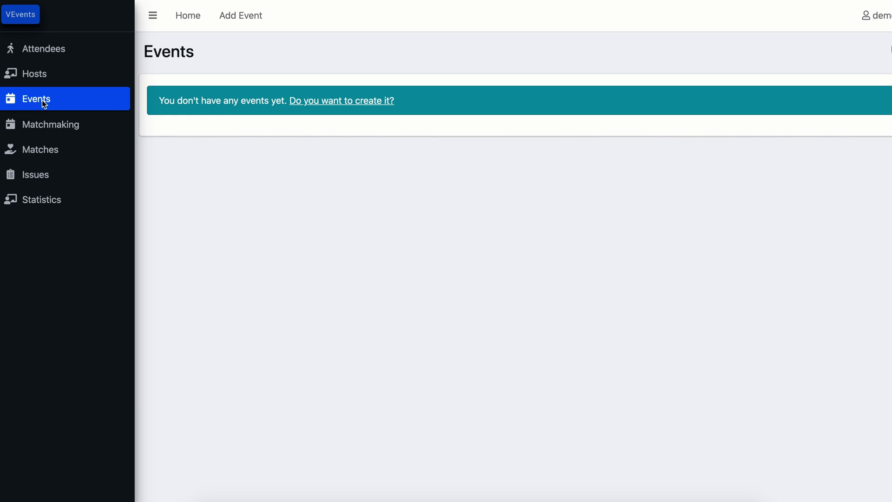
Start a new event named 'Test speed dating event'
{"action": "left_click", "coordinate": [247, 22]}
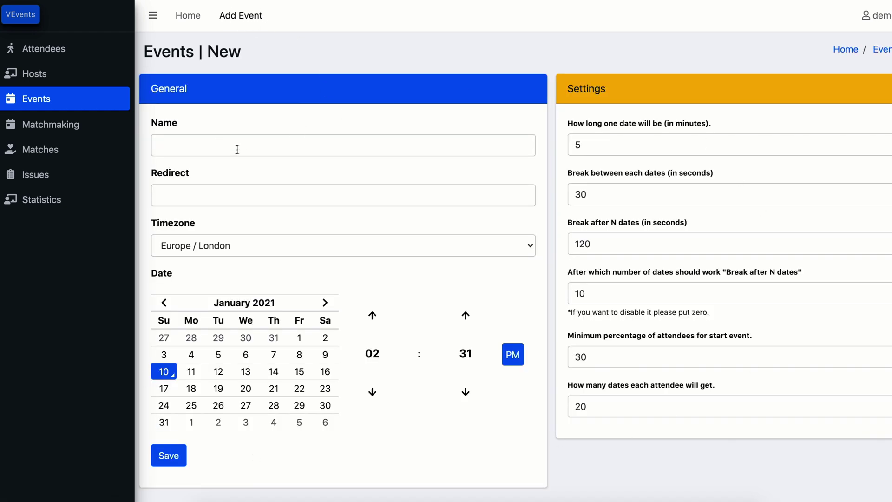
{"action": "left_click", "coordinate": [222, 143]}
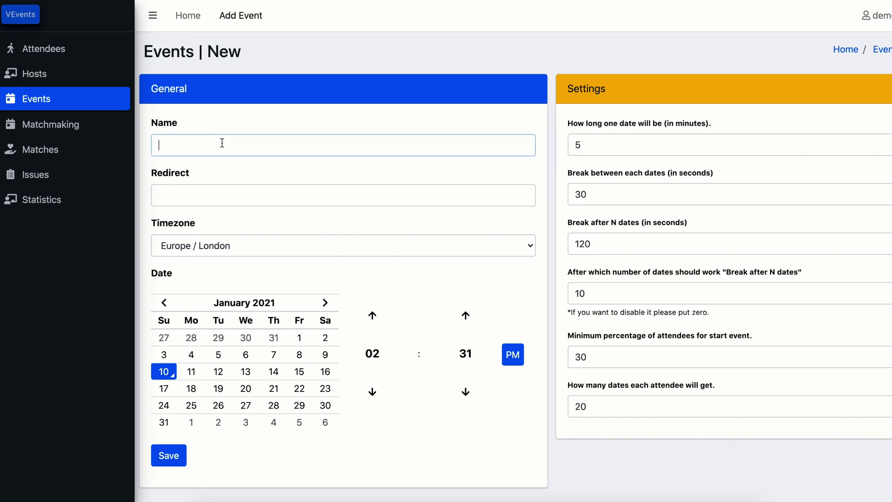
{"action": "type", "text": "Test speed dating event"}
{"action": "left_click", "coordinate": [159, 193]}
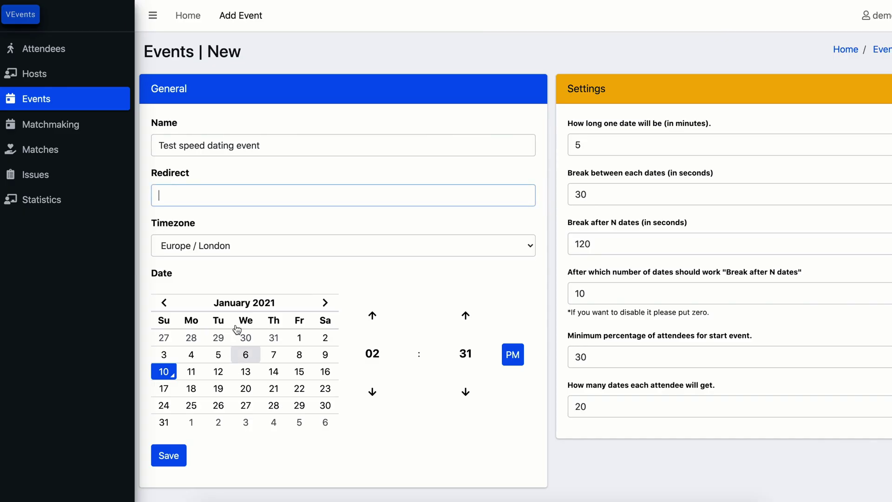
Keep the Europe / London timezone and date the event 14 January 2021, hour 12
{"action": "left_click", "coordinate": [259, 252]}
{"action": "scroll", "coordinate": [257, 247], "scroll_direction": "down", "scroll_amount": 15}
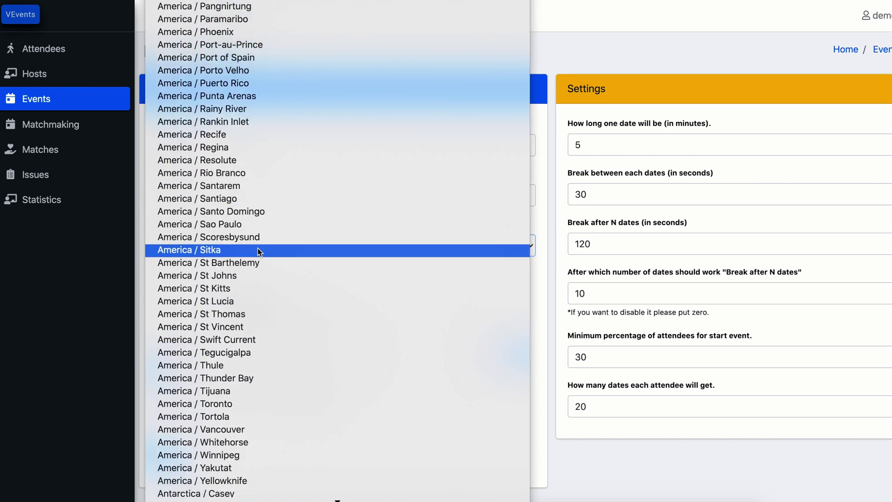
{"action": "left_click", "coordinate": [84, 308]}
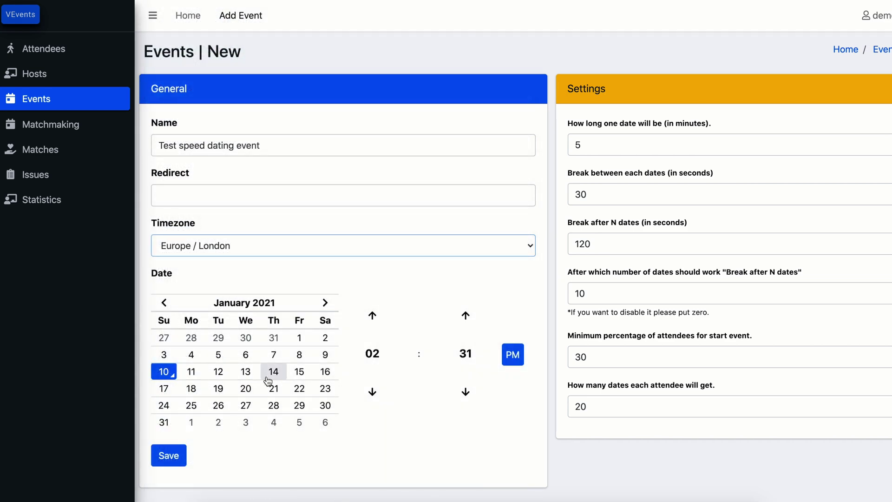
{"action": "left_click", "coordinate": [270, 376]}
{"action": "left_click", "coordinate": [368, 356]}
{"action": "left_click", "coordinate": [372, 313]}
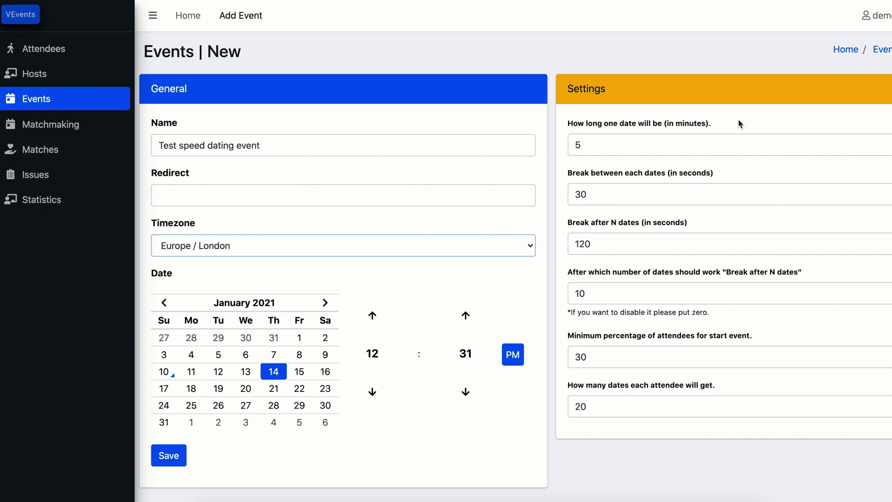
{"action": "left_click", "coordinate": [583, 144]}
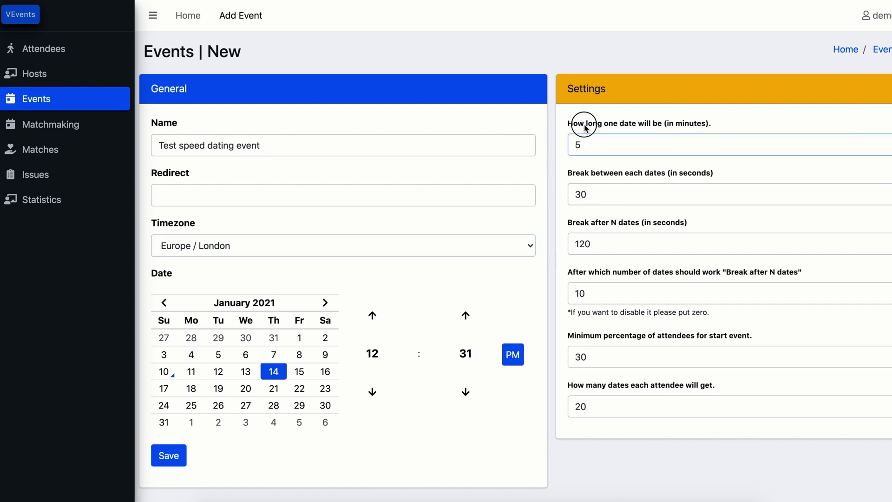
Review the date length, break between dates and Break after N dates settings
{"action": "triple_click", "coordinate": [584, 123]}
{"action": "left_click", "coordinate": [593, 145]}
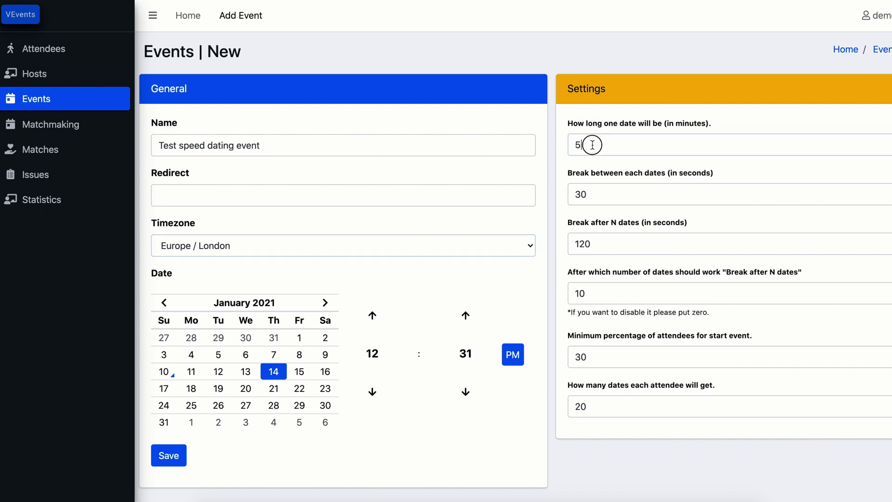
{"action": "triple_click", "coordinate": [605, 175]}
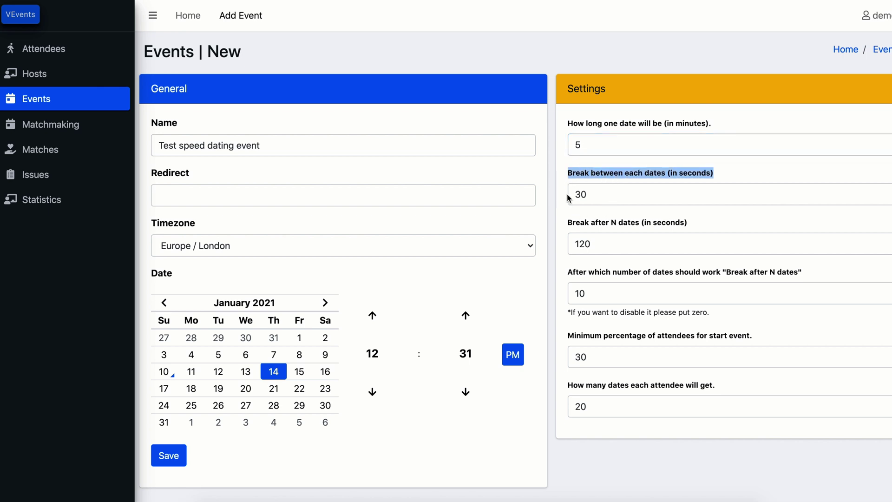
{"action": "left_click", "coordinate": [604, 193]}
{"action": "double_click", "coordinate": [580, 194]}
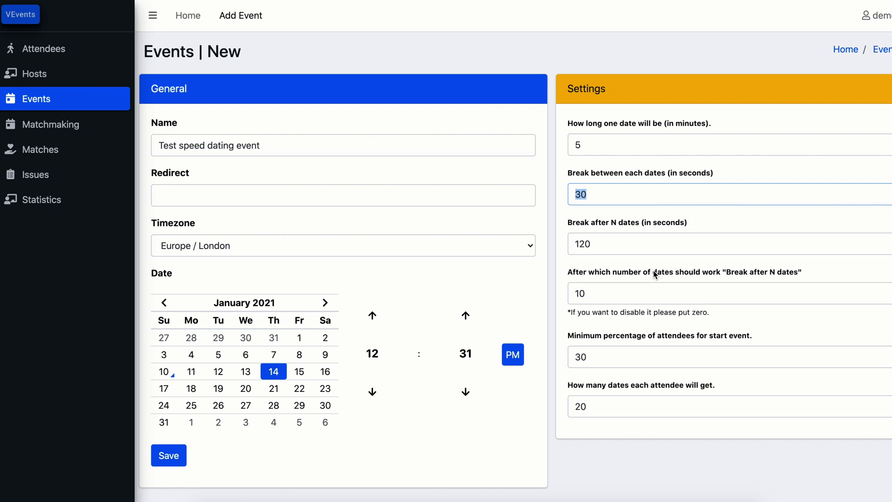
{"action": "left_click_drag", "start_coordinate": [811, 272], "coordinate": [563, 219]}
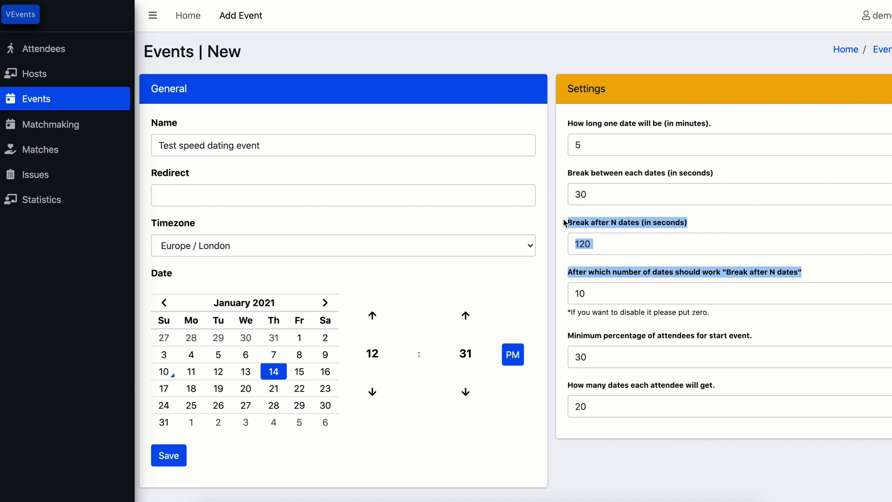
{"action": "double_click", "coordinate": [597, 293]}
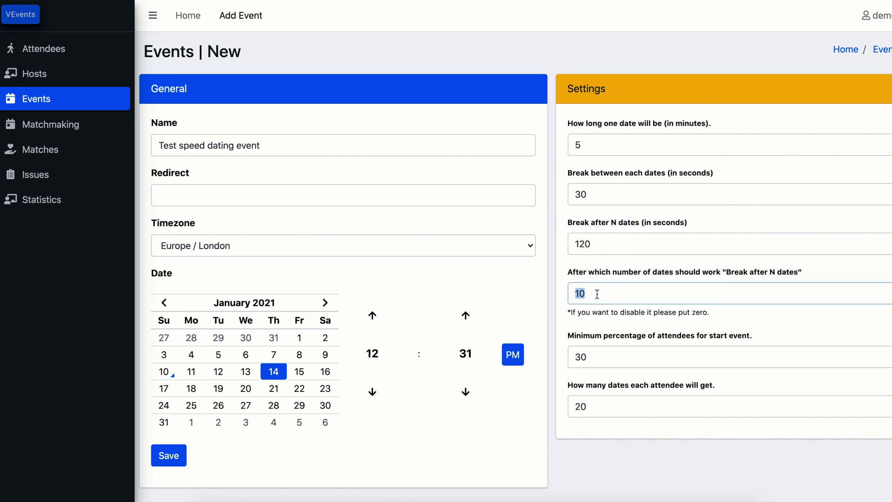
{"action": "left_click_drag", "start_coordinate": [695, 223], "coordinate": [567, 227]}
{"action": "left_click", "coordinate": [590, 276]}
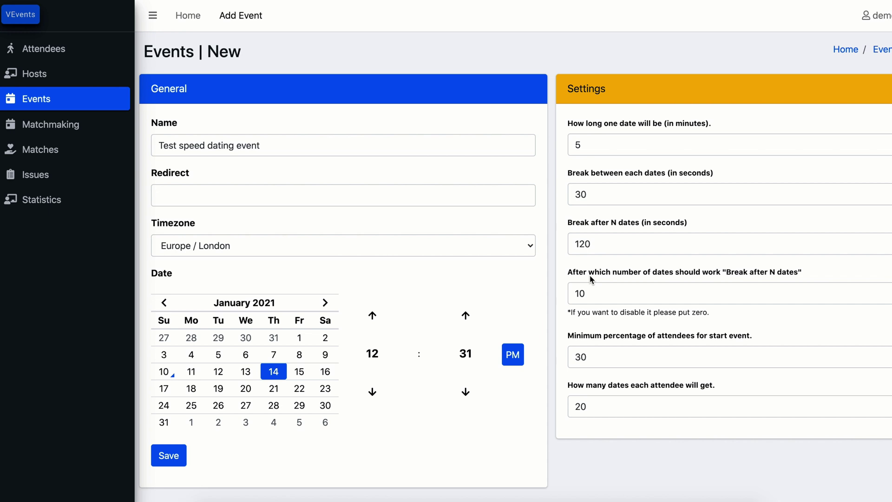
{"action": "left_click", "coordinate": [588, 292]}
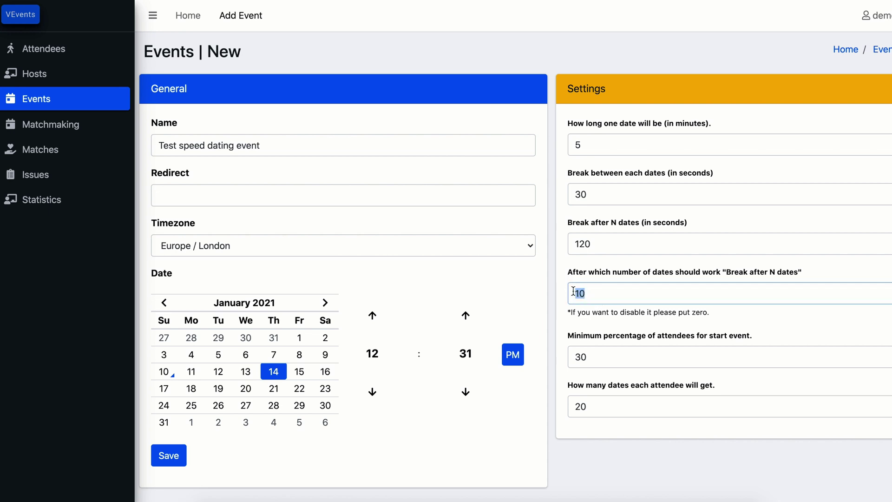
{"action": "triple_click", "coordinate": [649, 275]}
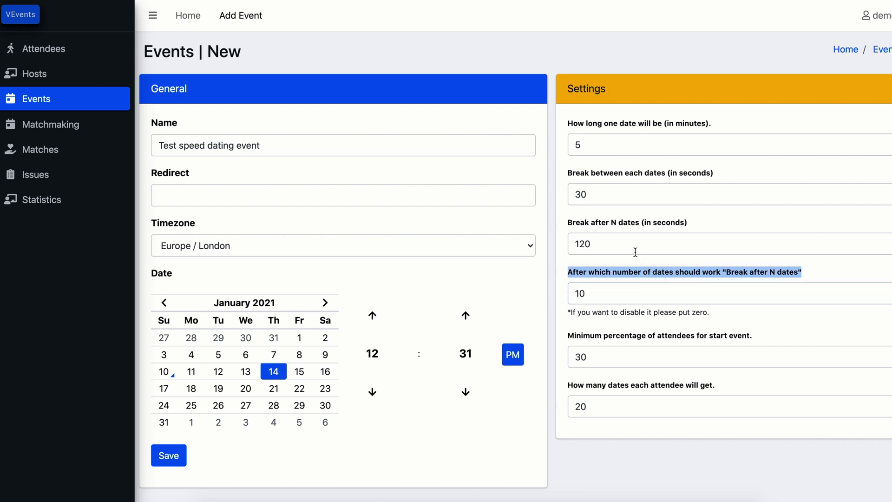
{"action": "triple_click", "coordinate": [622, 227]}
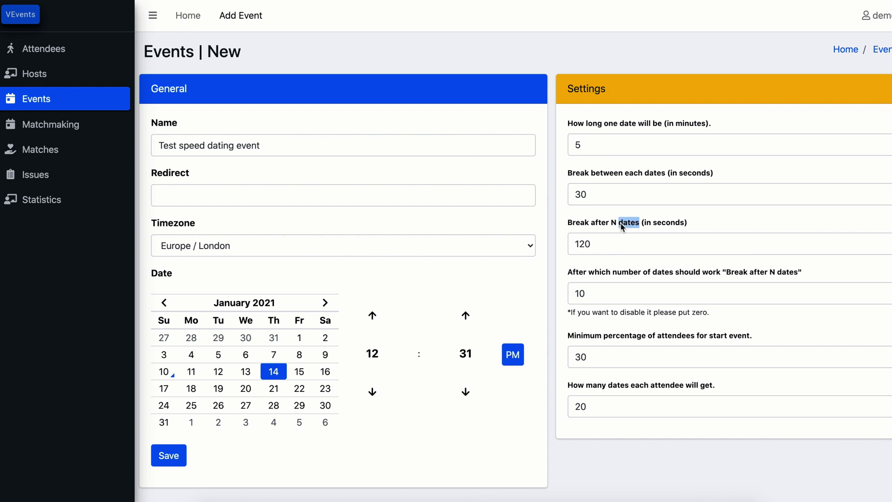
Change the Break after N dates value from 120 to 600 seconds and its count from 10 to 0
{"action": "double_click", "coordinate": [580, 243]}
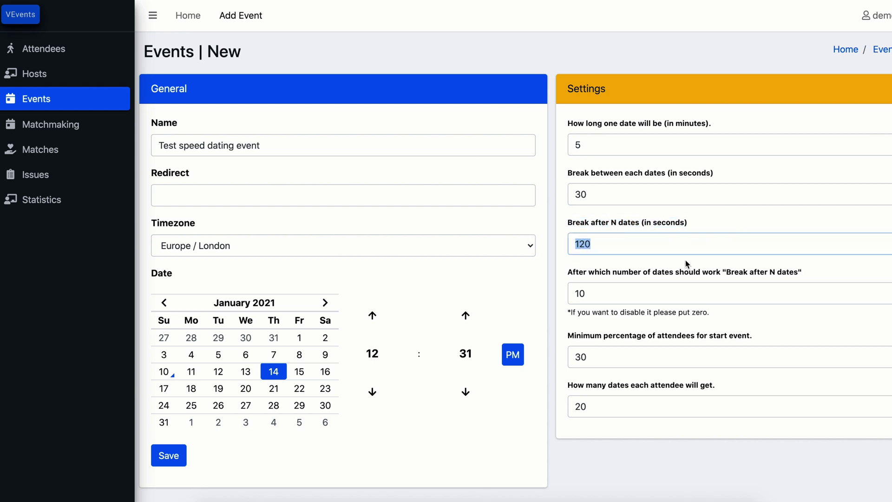
{"action": "type", "text": "600"}
{"action": "left_click", "coordinate": [604, 293]}
{"action": "left_click", "coordinate": [598, 190]}
{"action": "double_click", "coordinate": [598, 190]}
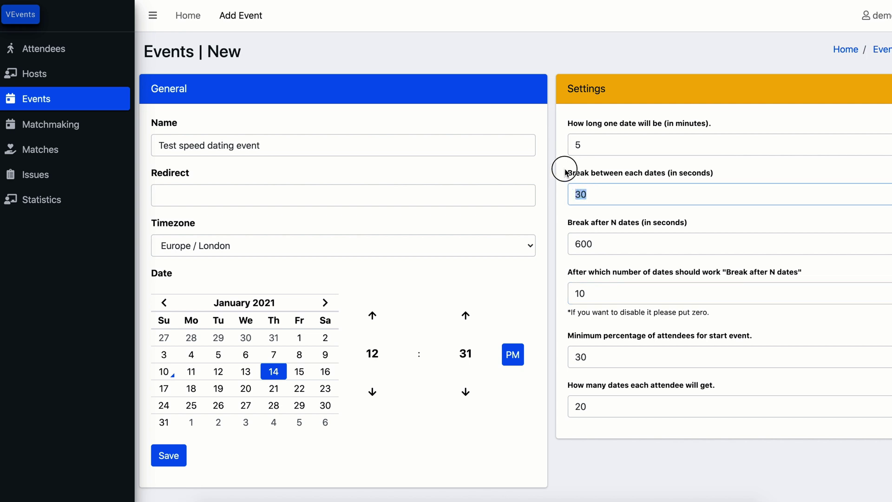
{"action": "double_click", "coordinate": [579, 292]}
{"action": "type", "text": "0"}
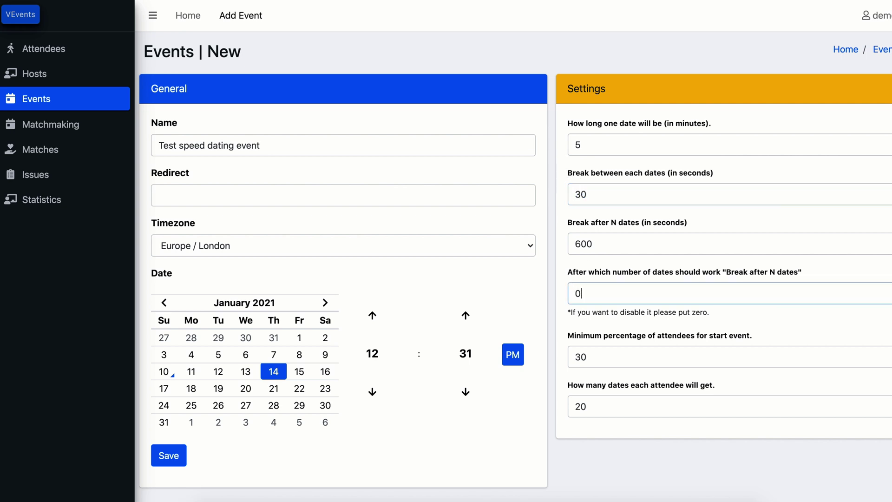
{"action": "left_click", "coordinate": [614, 313]}
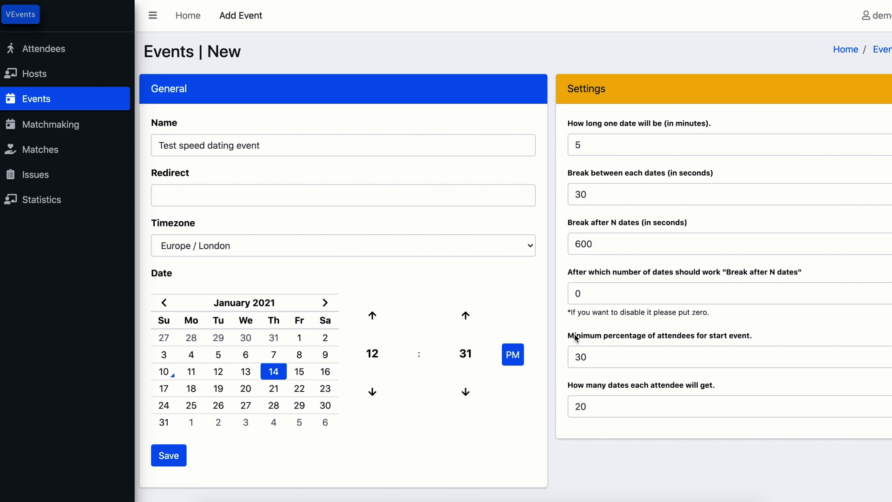
{"action": "left_click_drag", "start_coordinate": [568, 335], "coordinate": [759, 338]}
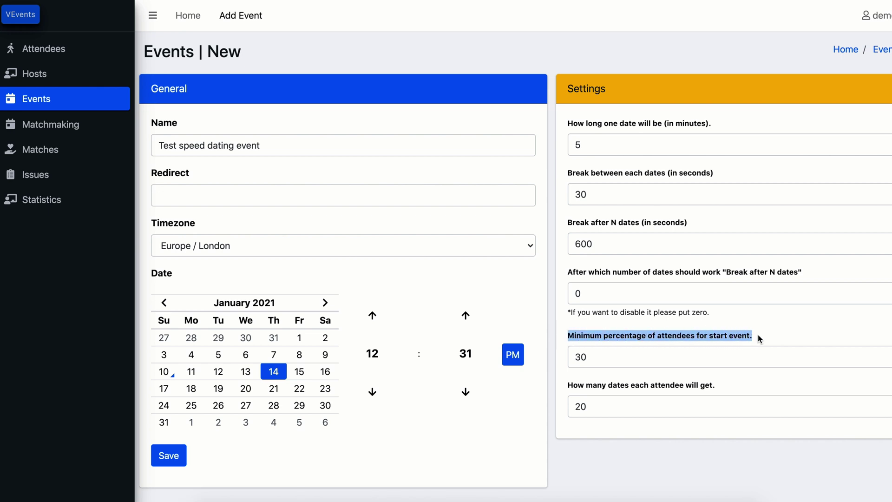
{"action": "double_click", "coordinate": [580, 357]}
{"action": "type", "text": "50"}
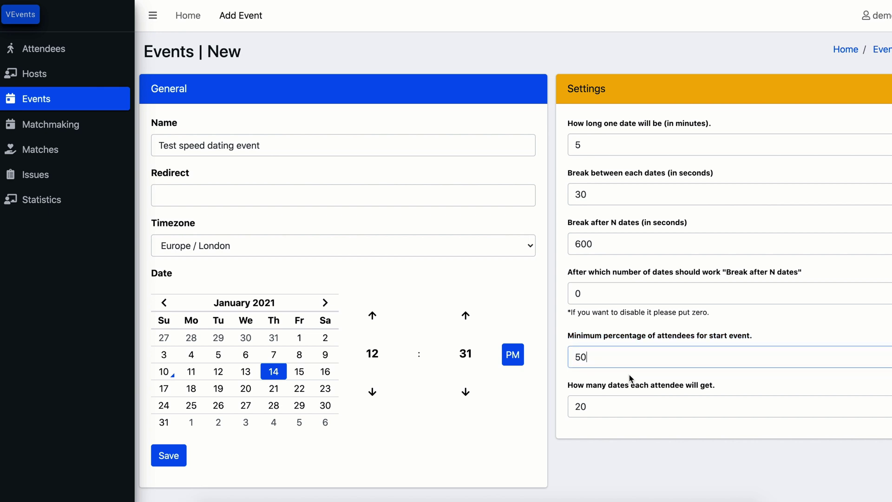
{"action": "triple_click", "coordinate": [595, 344]}
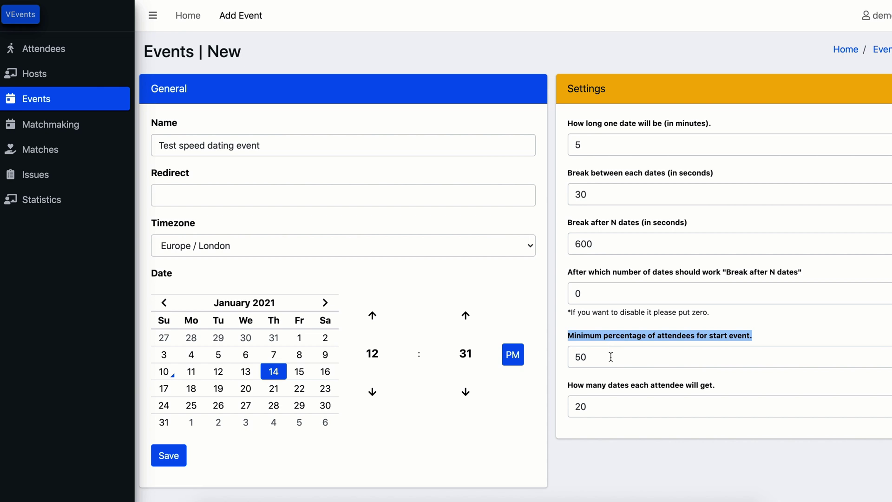
{"action": "left_click", "coordinate": [610, 357]}
{"action": "double_click", "coordinate": [578, 357]}
{"action": "type", "text": "30"}
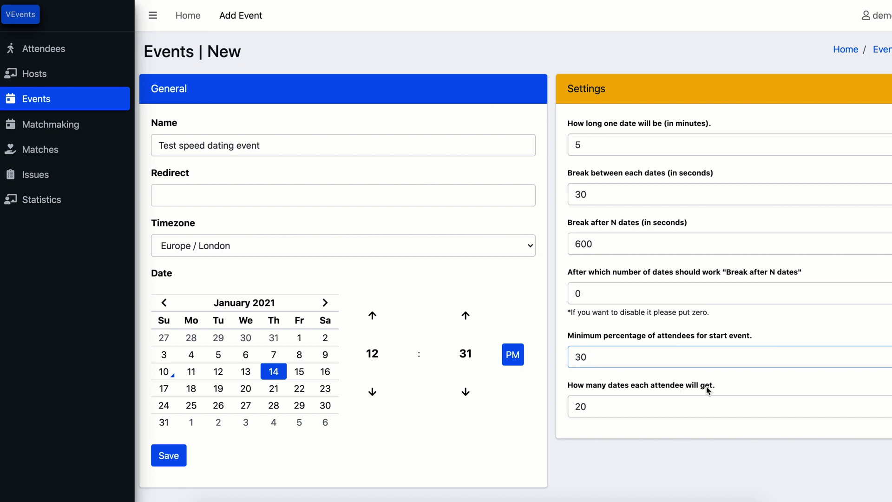
{"action": "left_click_drag", "start_coordinate": [719, 386], "coordinate": [559, 390]}
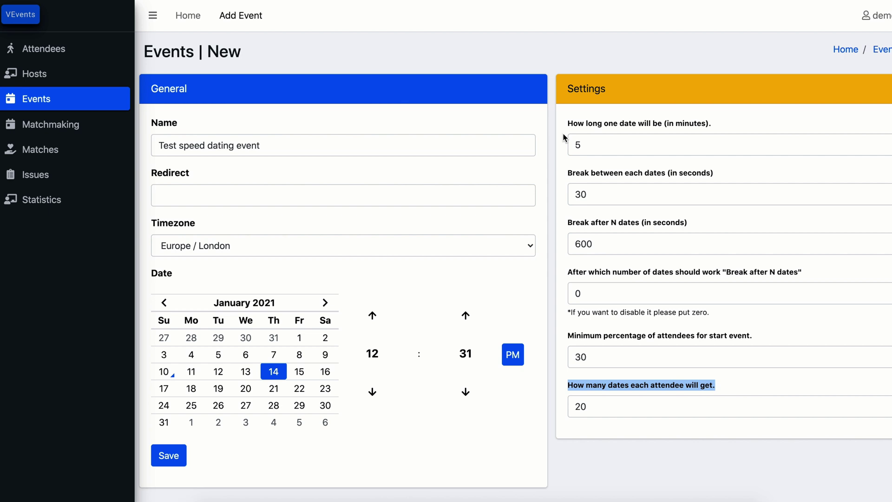
{"action": "double_click", "coordinate": [578, 405]}
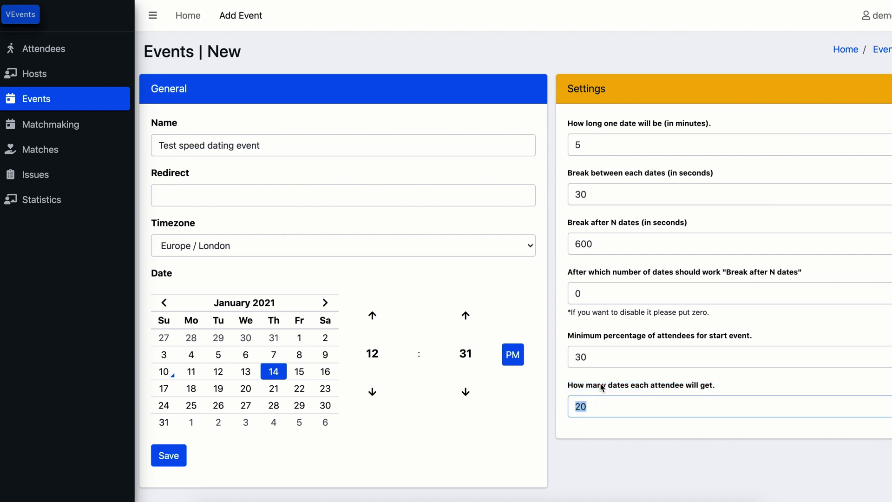
Save the event and highlight its ID and name in the Events list
{"action": "left_click", "coordinate": [176, 460]}
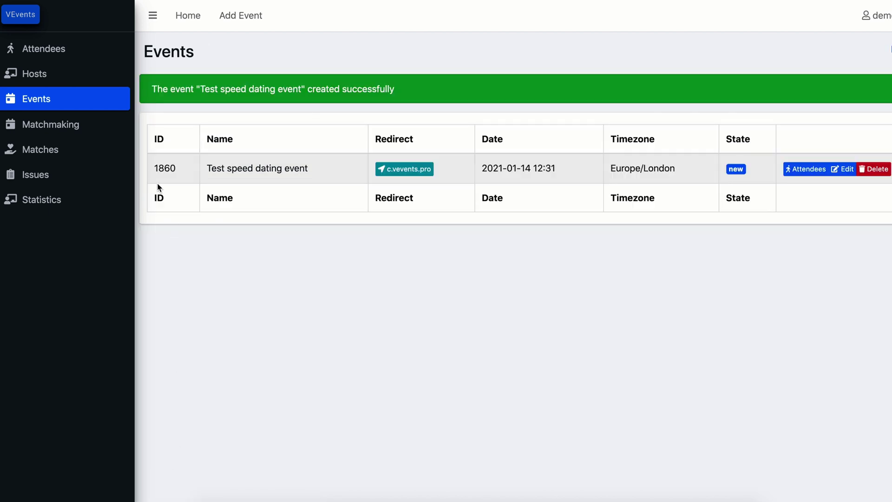
{"action": "left_click_drag", "start_coordinate": [153, 168], "coordinate": [380, 175]}
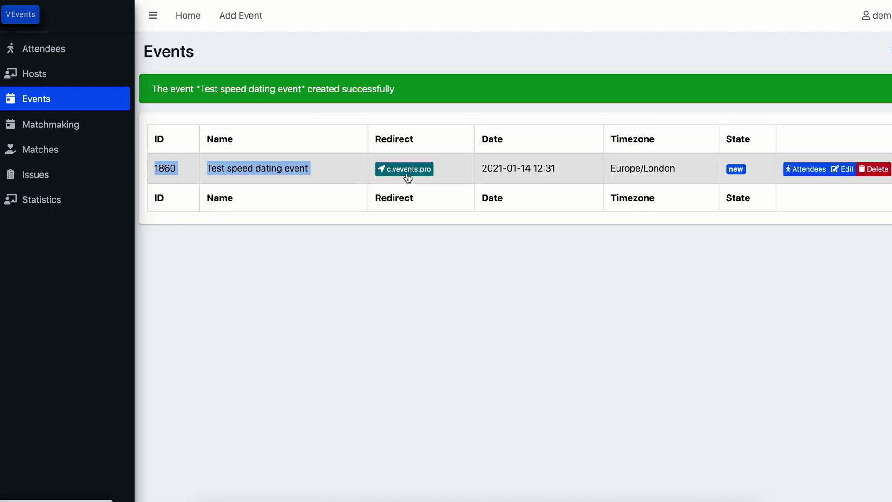